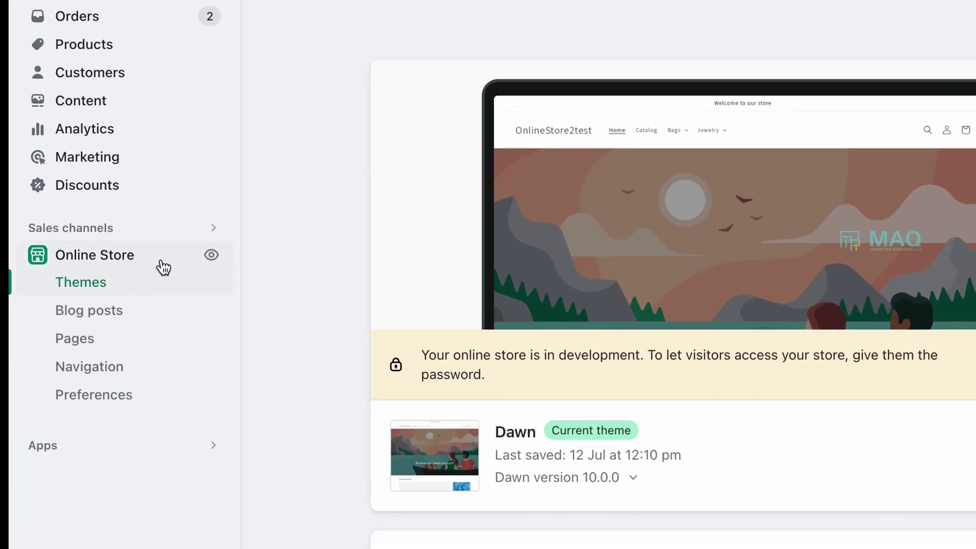
- Search the Shopify App Store for 'Shopify Inbox' from the Sales channels search
{"action": "left_click", "coordinate": [110, 231]}
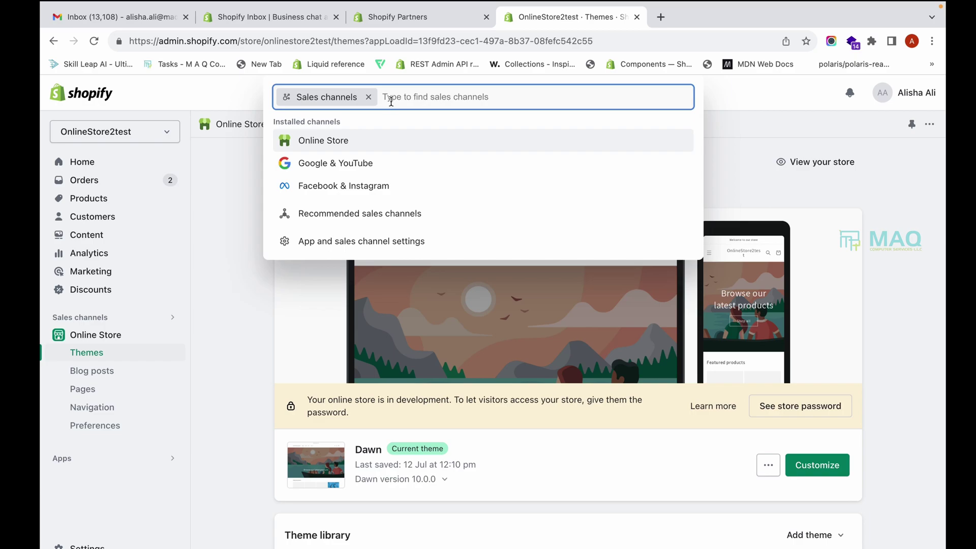
{"action": "type", "text": "S"}
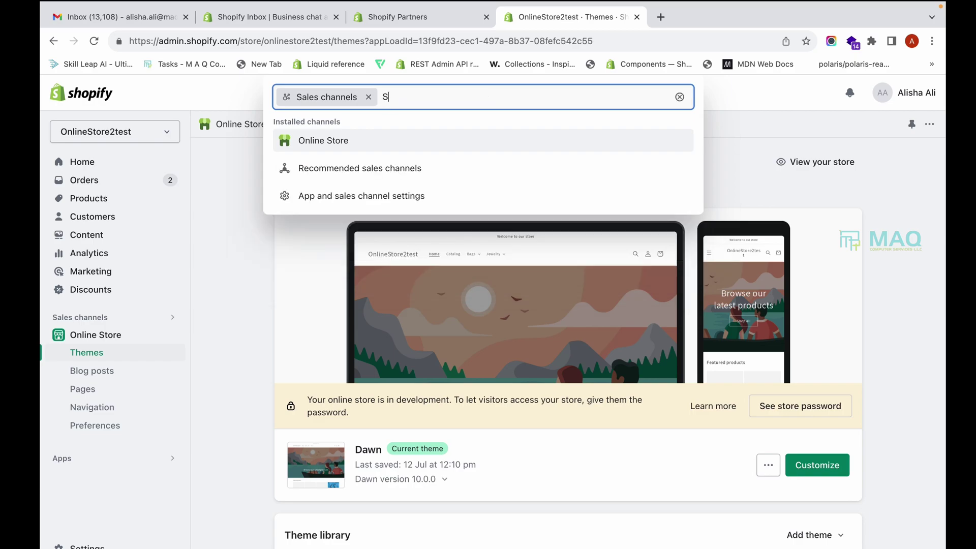
{"action": "type", "text": "hopif"}
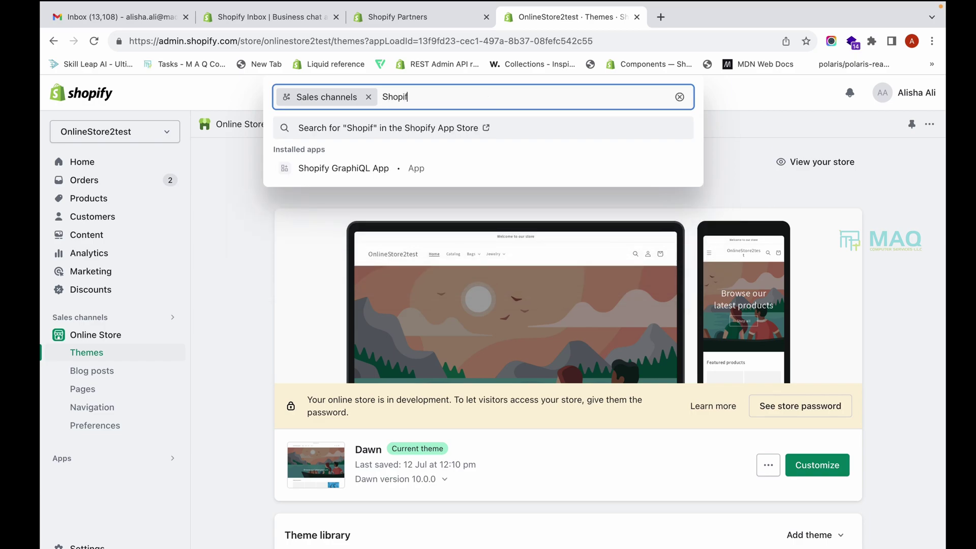
{"action": "type", "text": "y Inbo"}
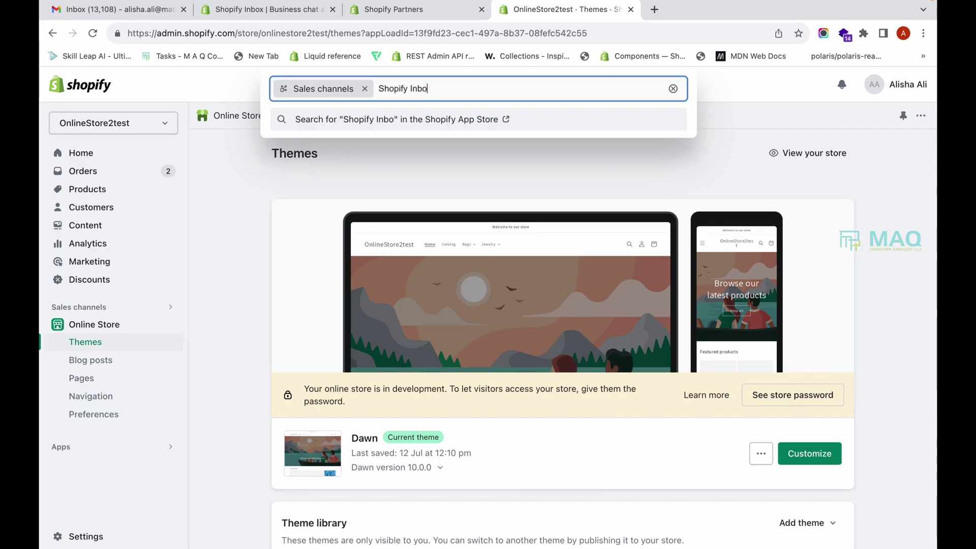
{"action": "type", "text": "x"}
{"action": "key", "text": "Return"}
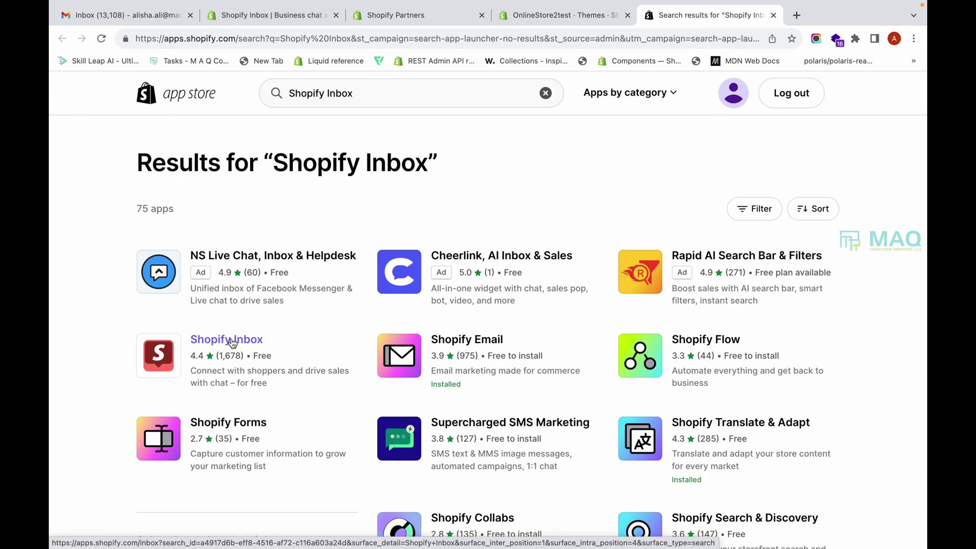
- Open the Shopify Inbox listing and choose Add app
{"action": "left_click", "coordinate": [232, 342]}
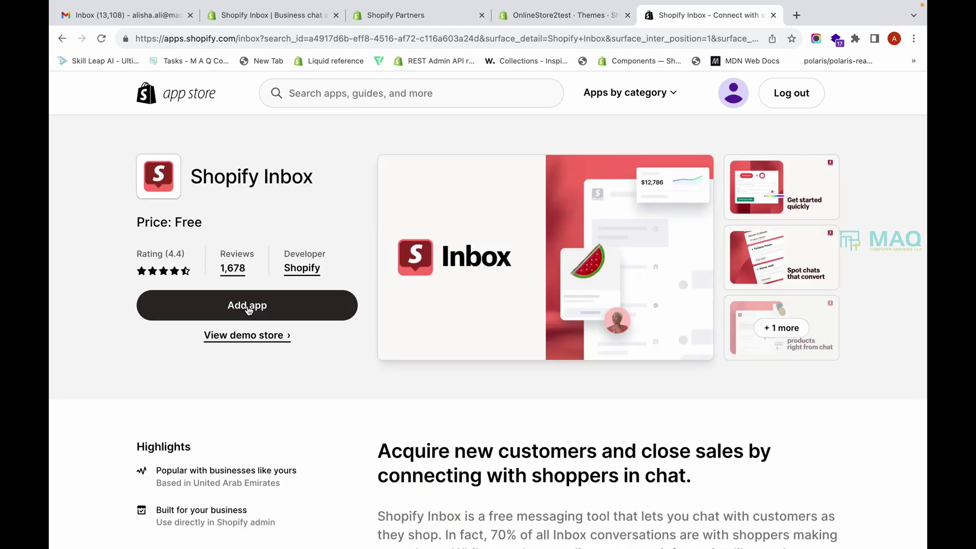
{"action": "left_click", "coordinate": [249, 310]}
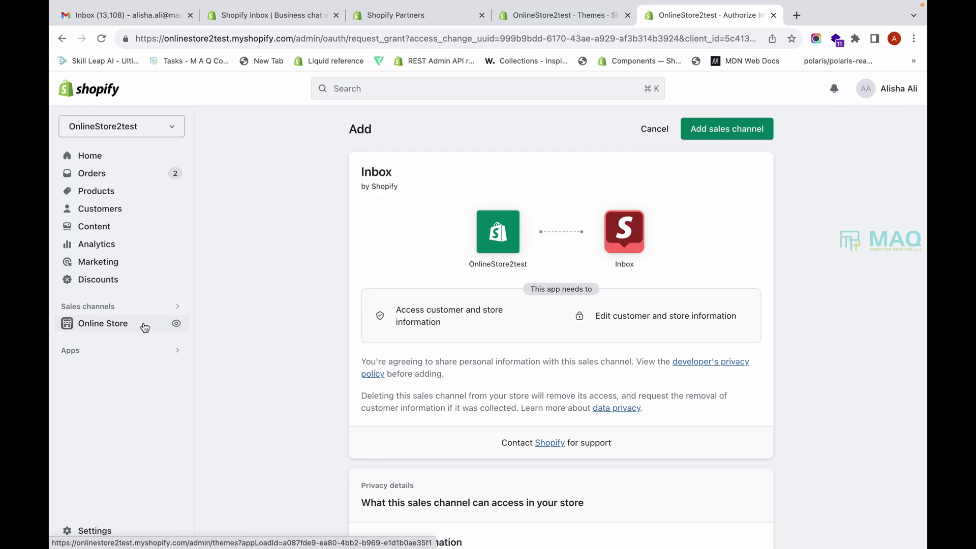
- Approve adding Inbox as a sales channel on the authorization page
{"action": "left_click", "coordinate": [728, 134]}
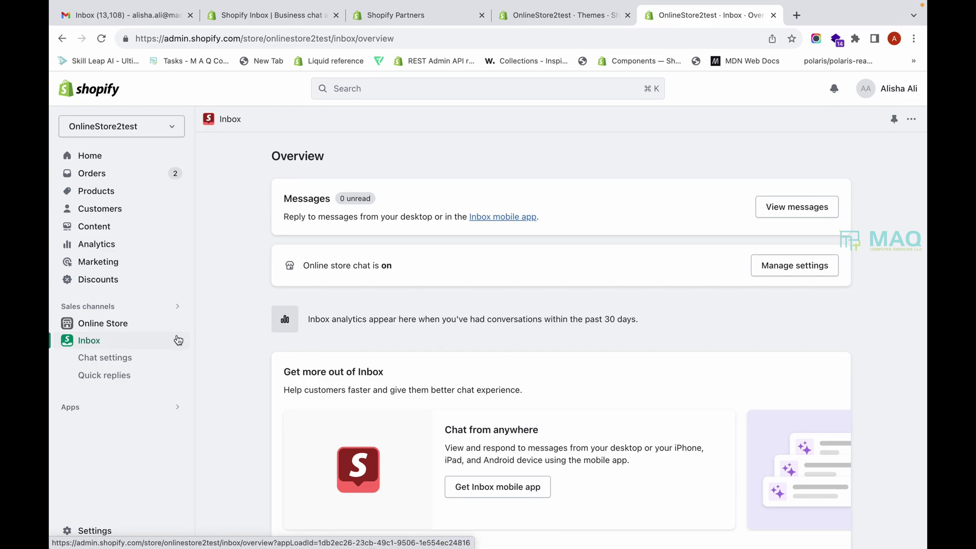
{"action": "scroll", "coordinate": [456, 458], "scroll_direction": "down", "scroll_amount": 2}
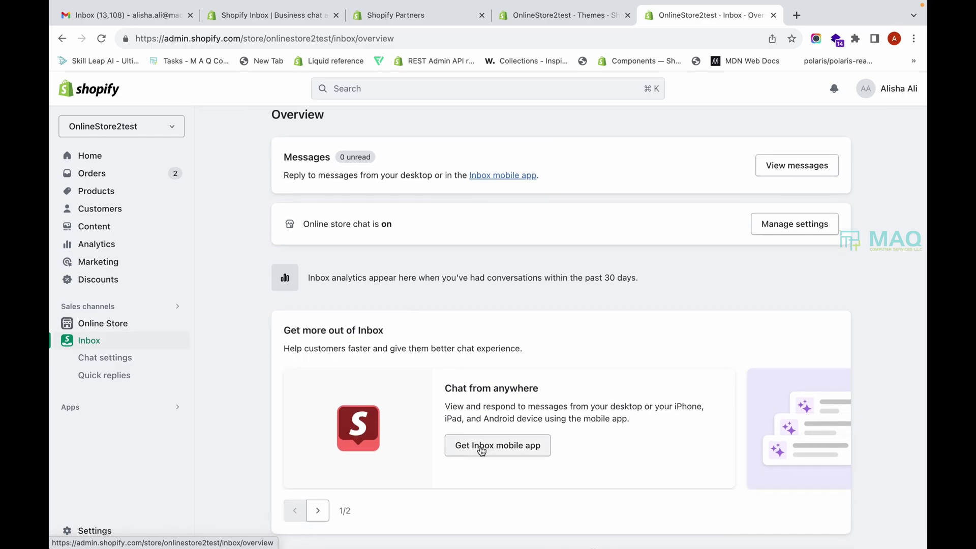
{"action": "left_click_drag", "start_coordinate": [292, 329], "coordinate": [385, 329]}
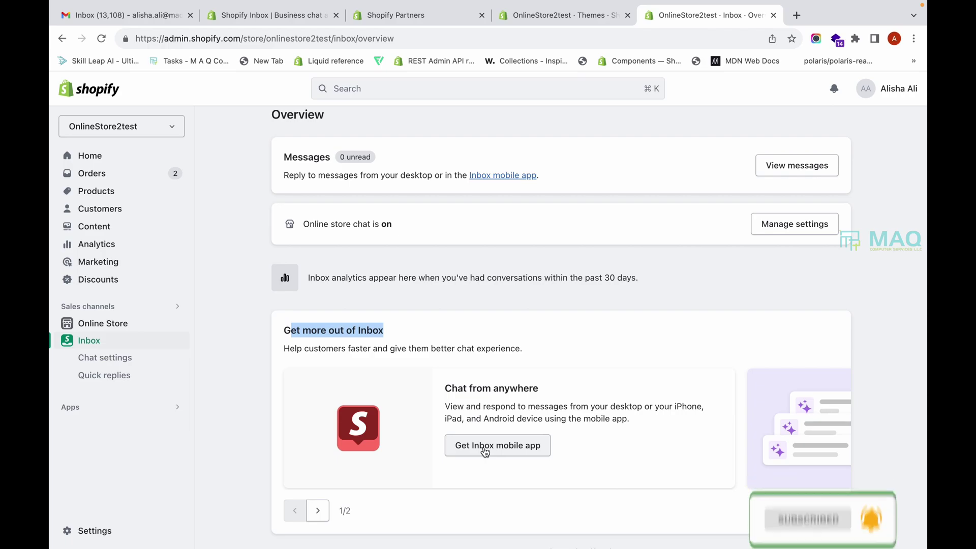
{"action": "left_click", "coordinate": [486, 451]}
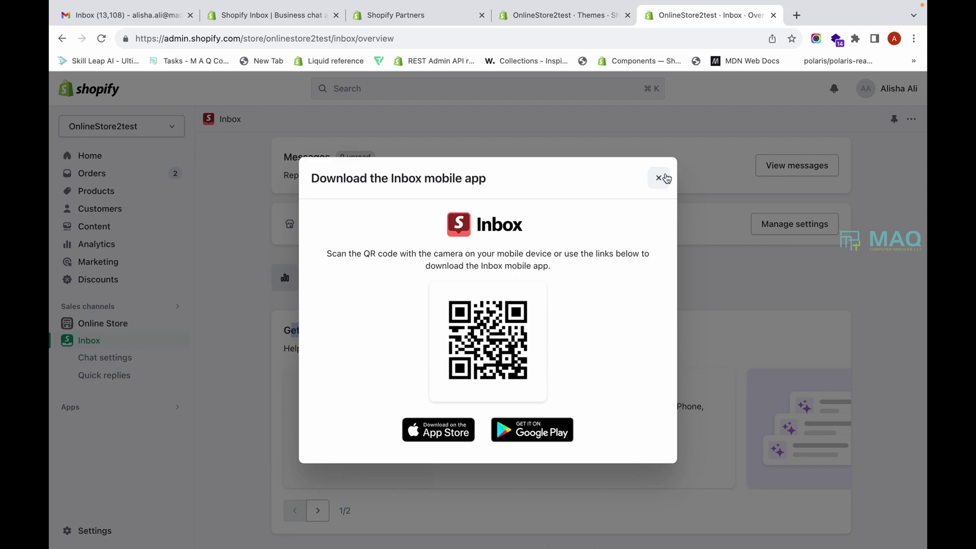
{"action": "left_click", "coordinate": [658, 178]}
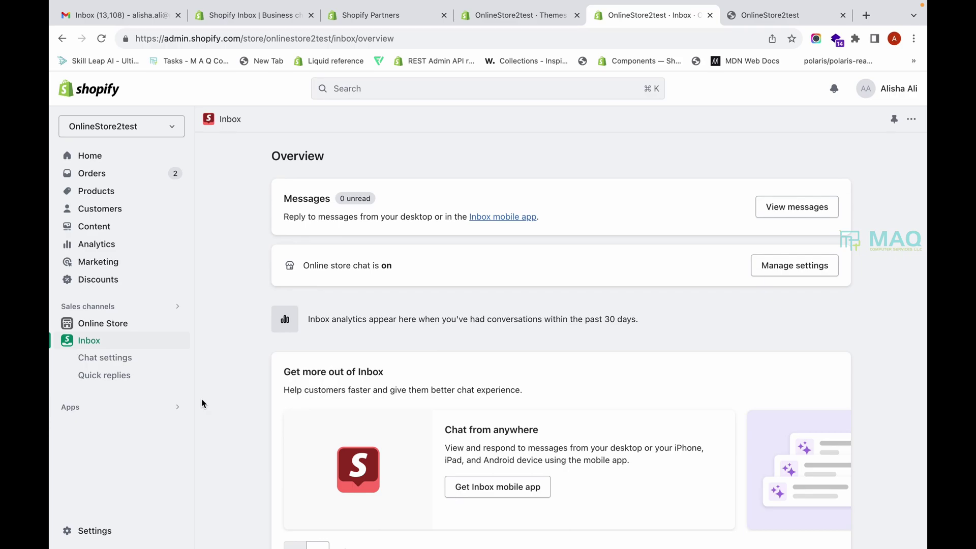
- Turn off online store chat in Inbox Chat settings, then view the OnlineStore2test storefront
{"action": "left_click", "coordinate": [106, 364]}
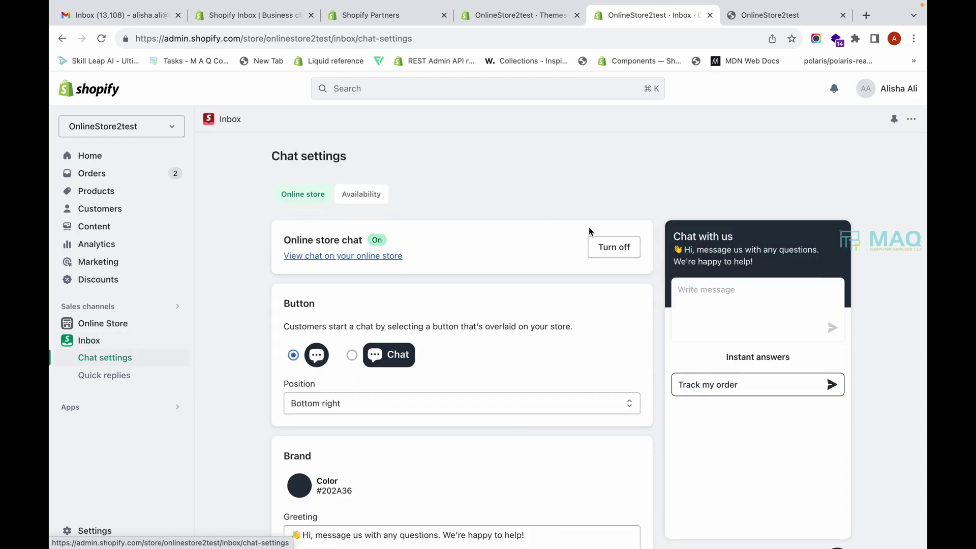
{"action": "left_click", "coordinate": [616, 253]}
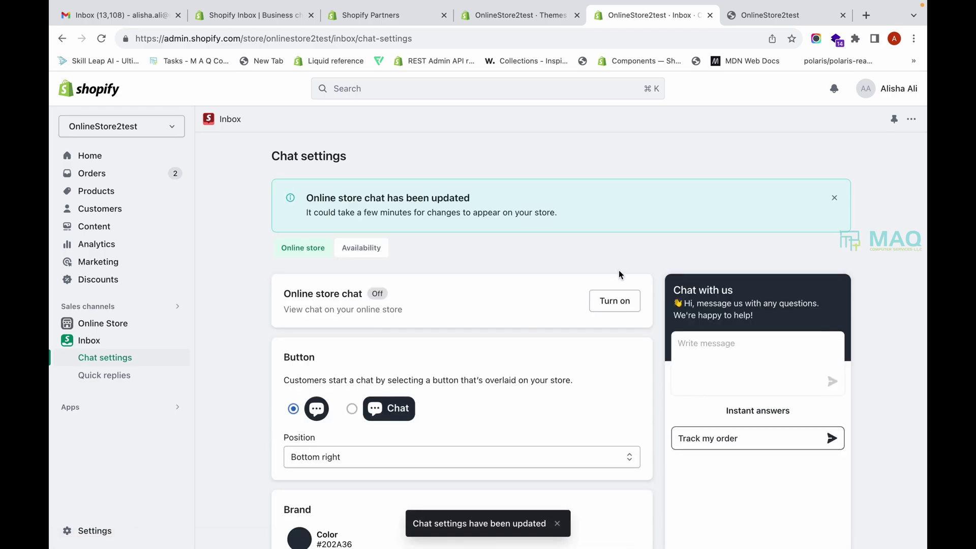
{"action": "left_click", "coordinate": [762, 20]}
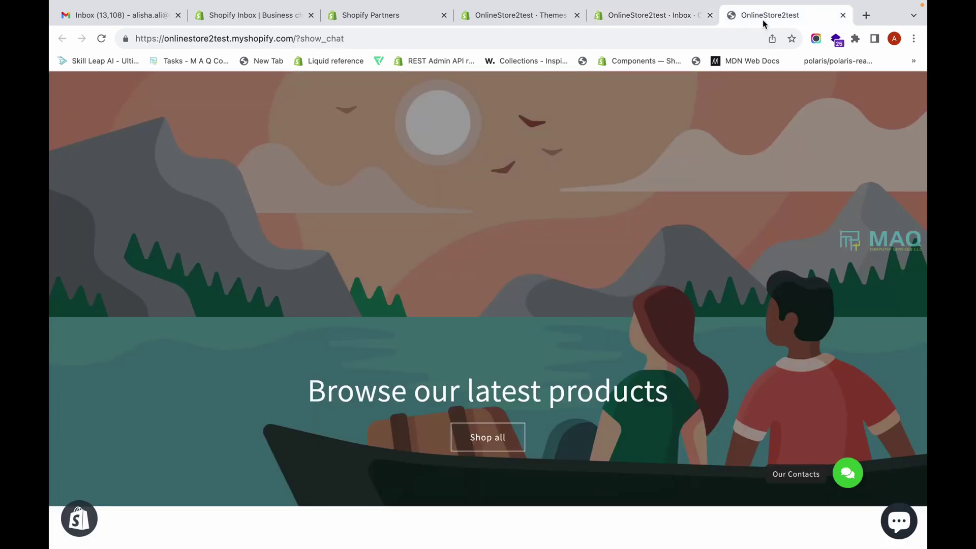
- Open the storefront's Chat with us panel, then return to Inbox Chat settings
{"action": "left_click", "coordinate": [896, 526]}
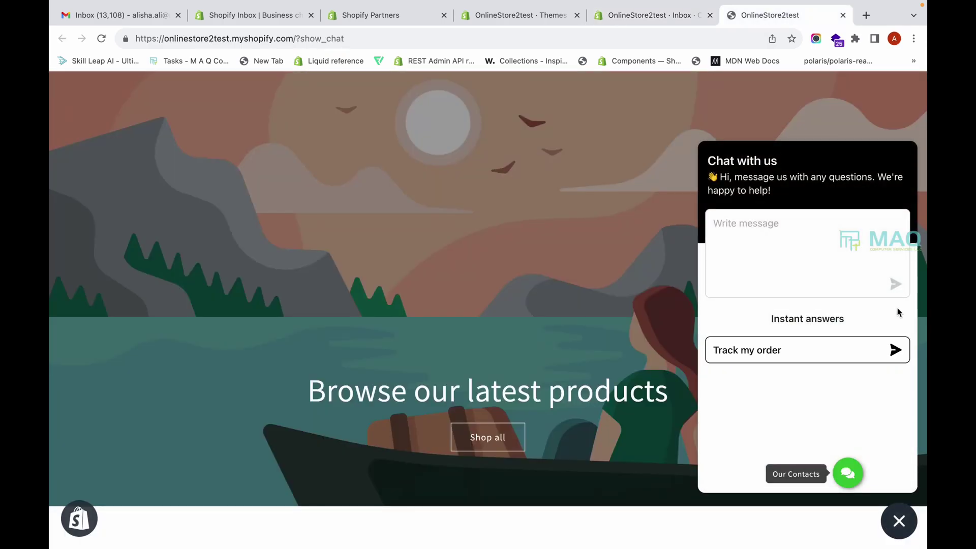
{"action": "left_click", "coordinate": [644, 20]}
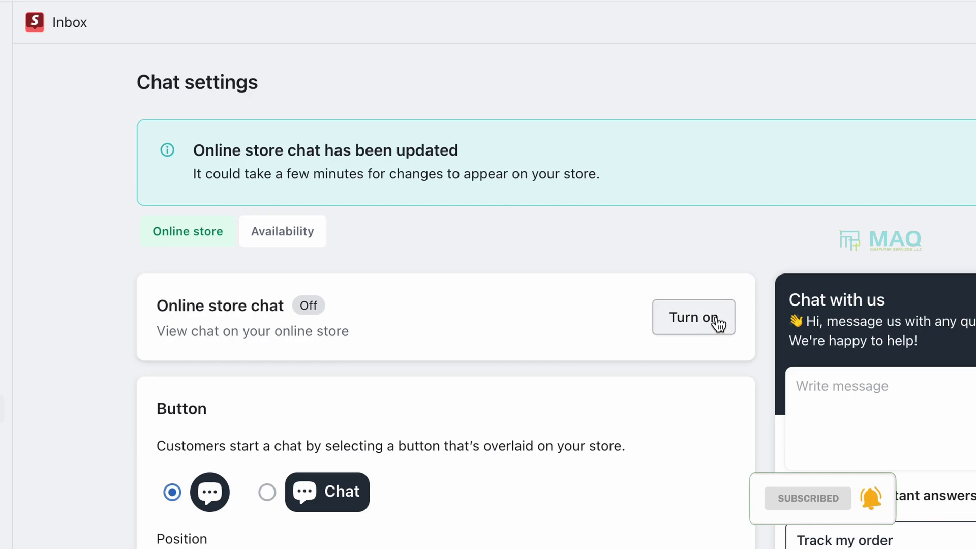
- Turn online store chat back on and show the Chat label on the button
{"action": "left_click", "coordinate": [706, 321]}
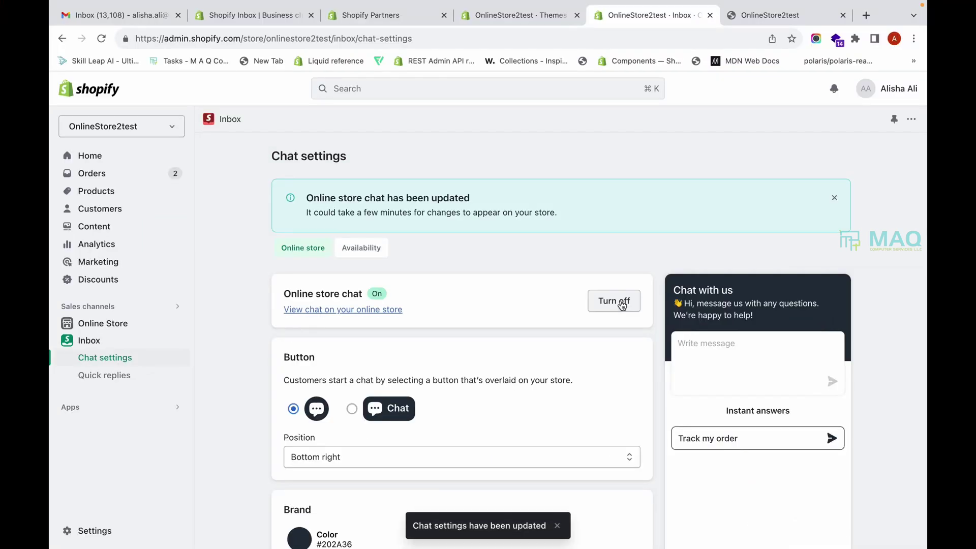
{"action": "scroll", "coordinate": [570, 359], "scroll_direction": "down", "scroll_amount": 3}
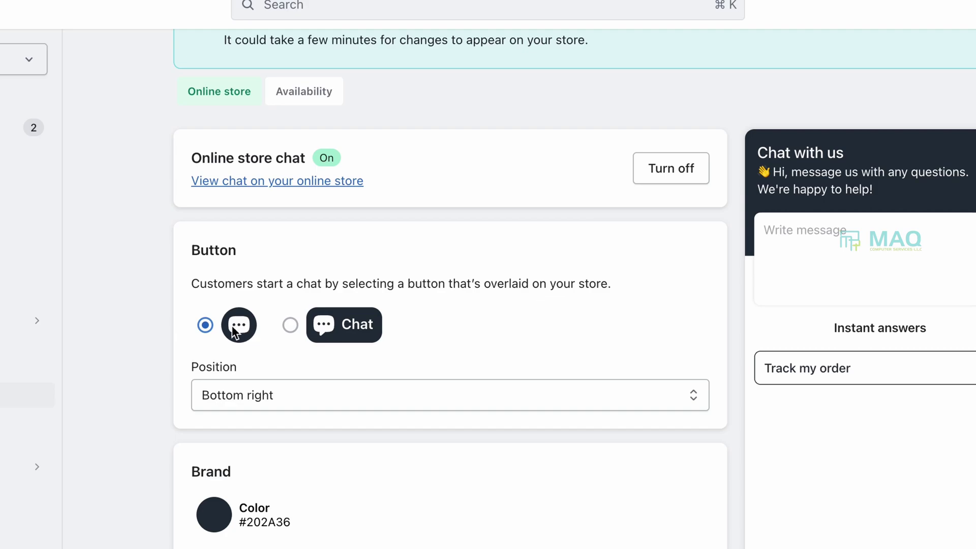
{"action": "left_click", "coordinate": [289, 328]}
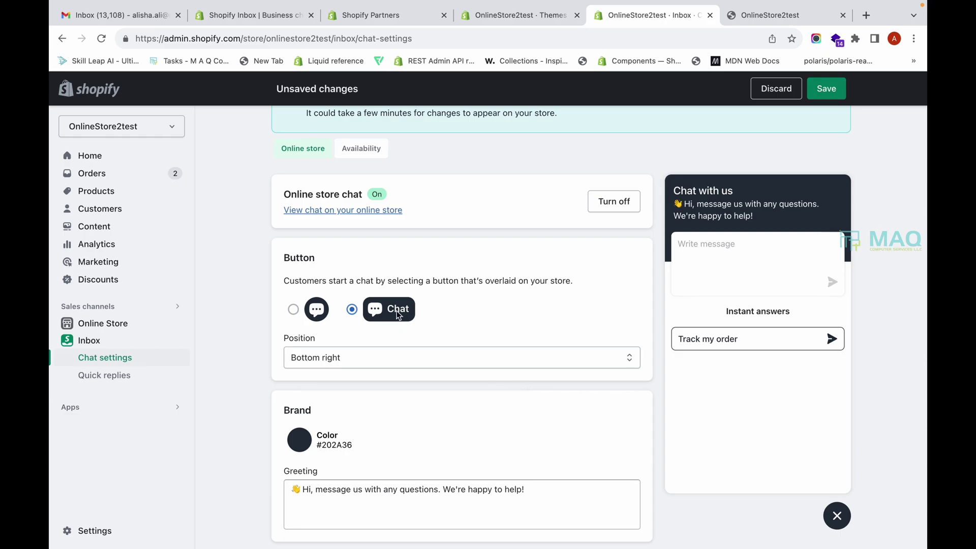
- Set the chat button's position to Bottom left
{"action": "left_click", "coordinate": [407, 358]}
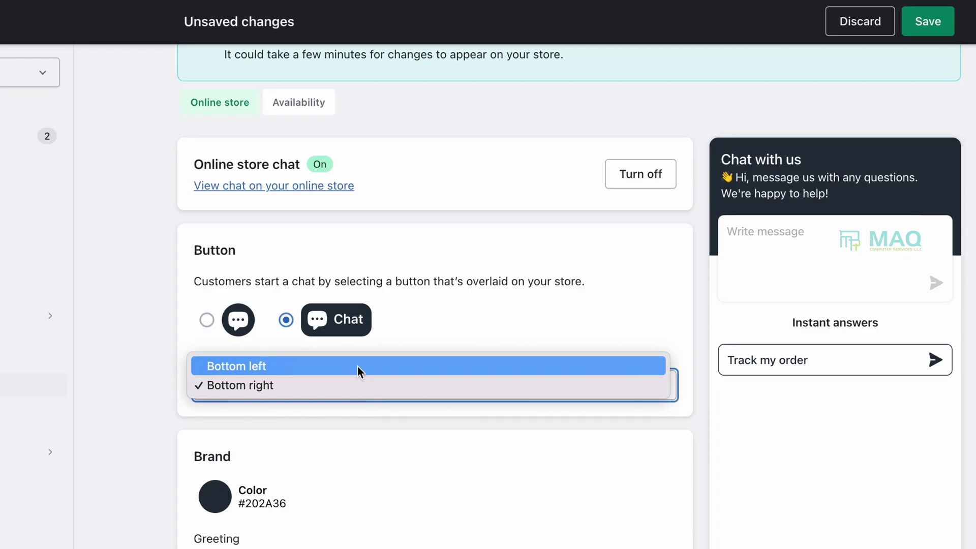
{"action": "left_click", "coordinate": [359, 370]}
{"action": "left_click", "coordinate": [358, 390]}
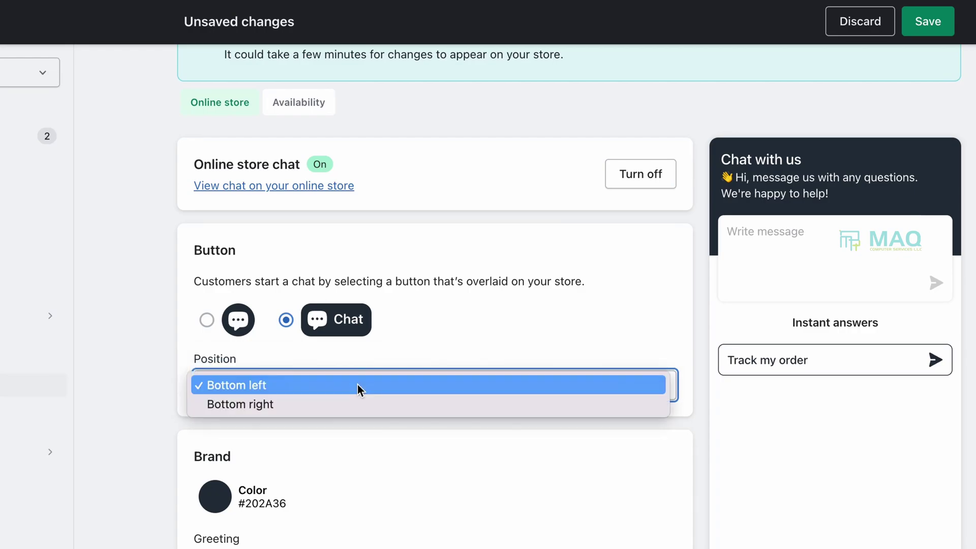
{"action": "left_click", "coordinate": [362, 405]}
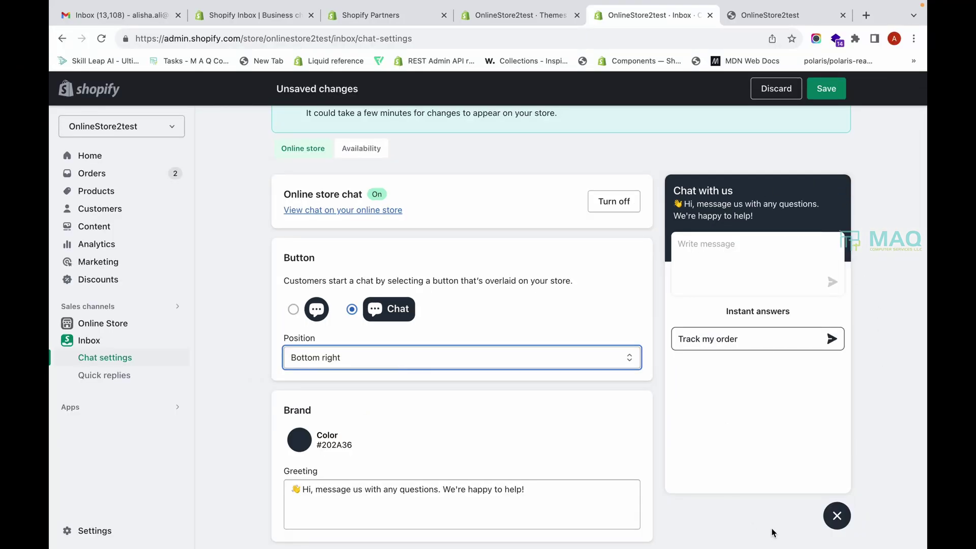
{"action": "left_click", "coordinate": [494, 361]}
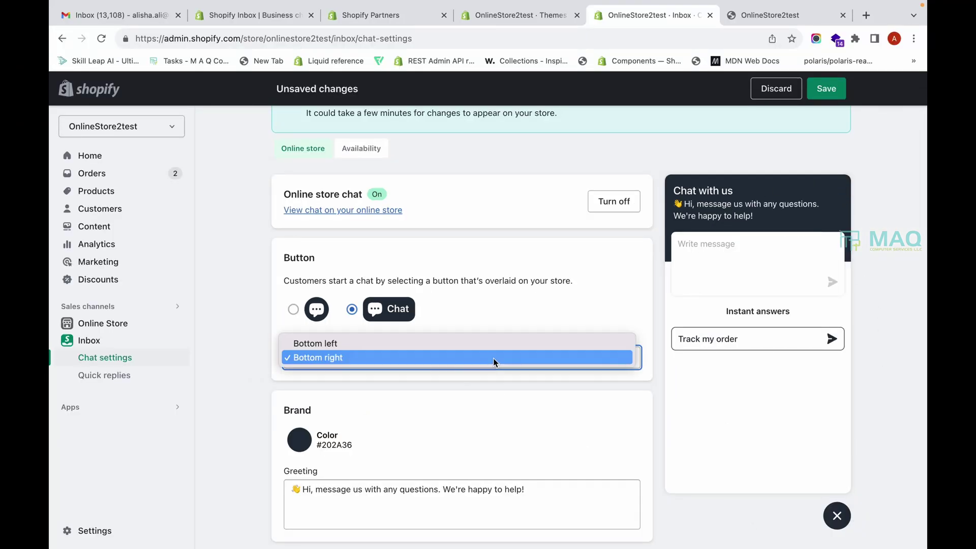
{"action": "left_click", "coordinate": [493, 345]}
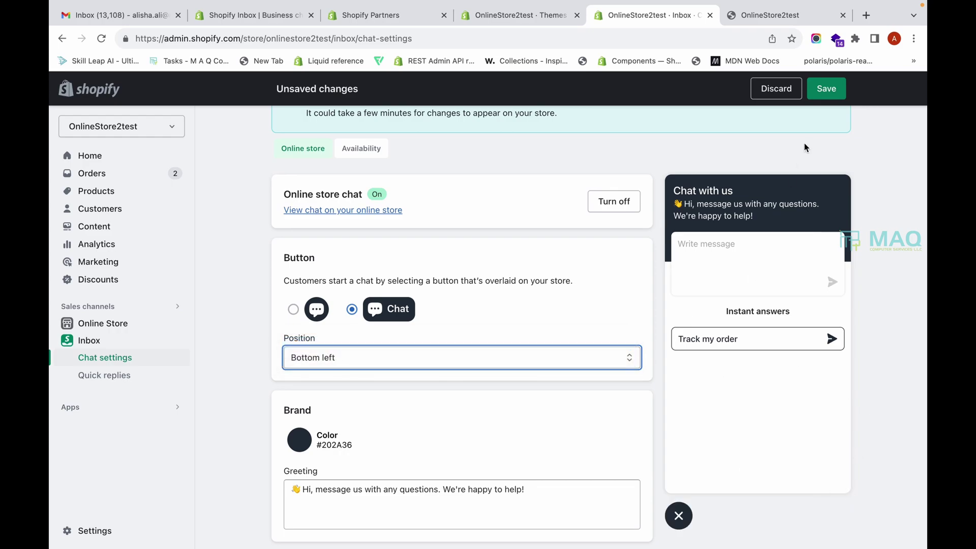
{"action": "scroll", "coordinate": [405, 464], "scroll_direction": "down", "scroll_amount": 3}
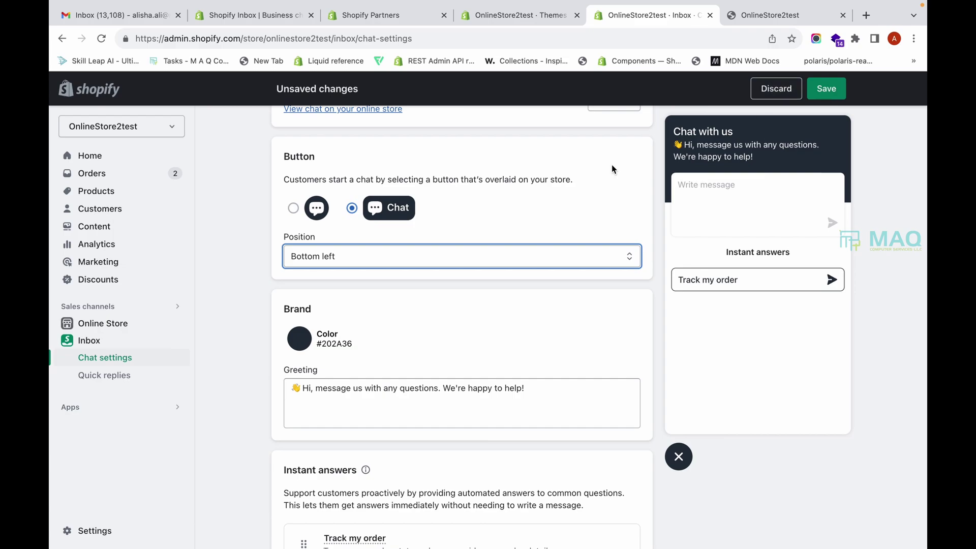
- Change the chat brand color from #202A36 to dark green #1B6819
{"action": "left_click", "coordinate": [311, 339]}
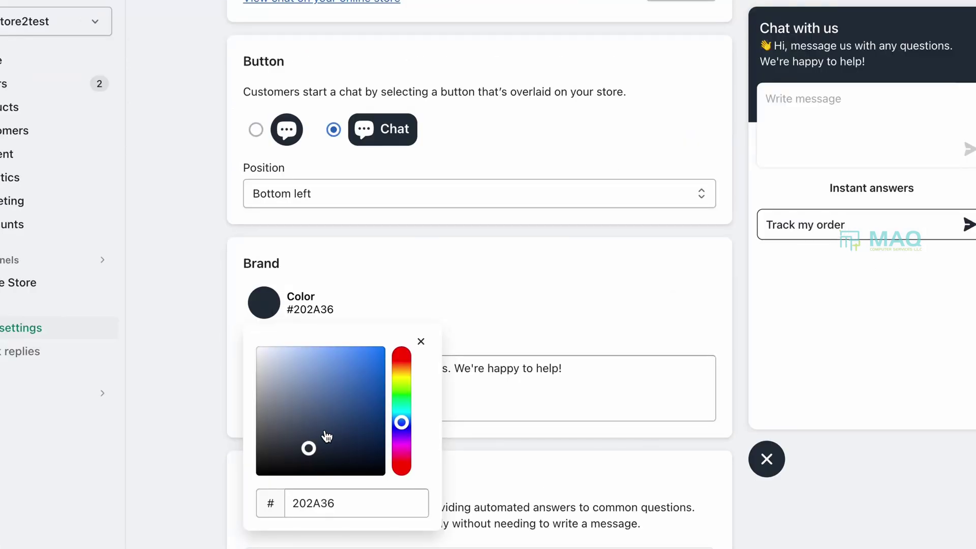
{"action": "left_click", "coordinate": [401, 394]}
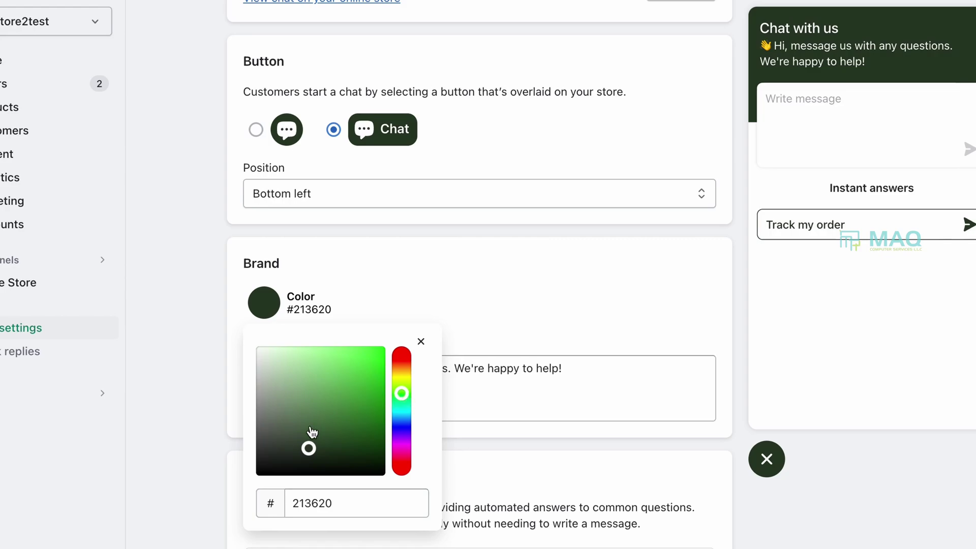
{"action": "left_click_drag", "start_coordinate": [308, 449], "coordinate": [371, 370]}
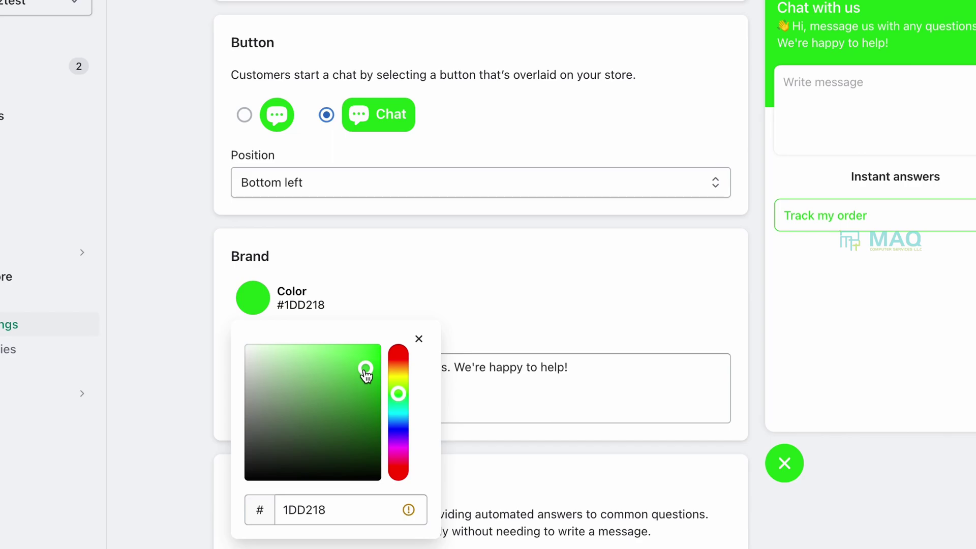
{"action": "left_click_drag", "start_coordinate": [366, 371], "coordinate": [348, 427]}
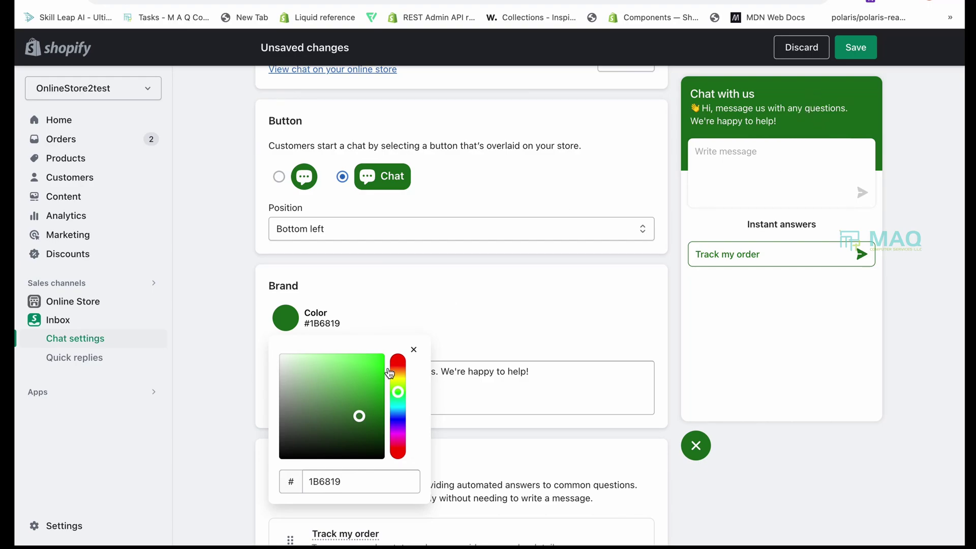
{"action": "left_click", "coordinate": [415, 350]}
- Replace the chat greeting with 'Hello there. We're happy to help!'
{"action": "left_click", "coordinate": [396, 379]}
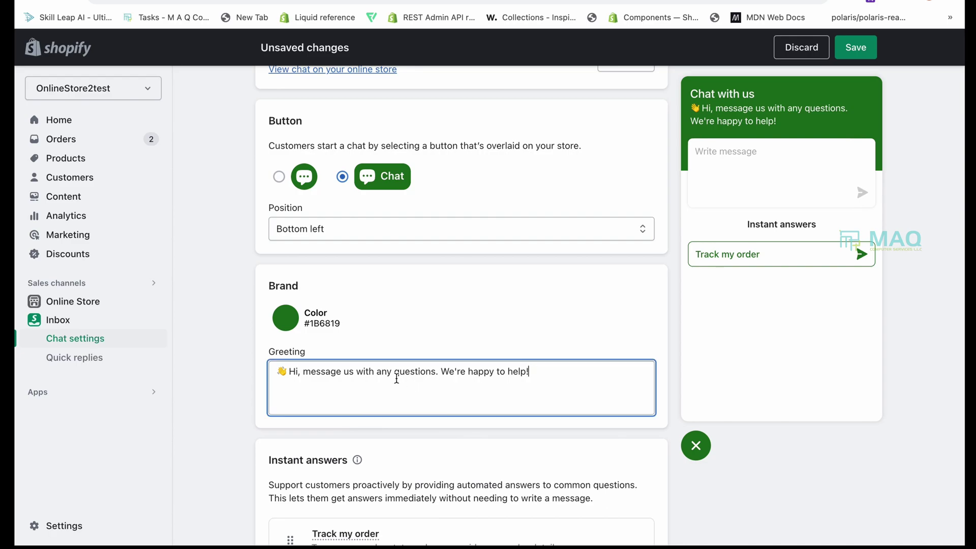
{"action": "key", "text": "ctrl+a"}
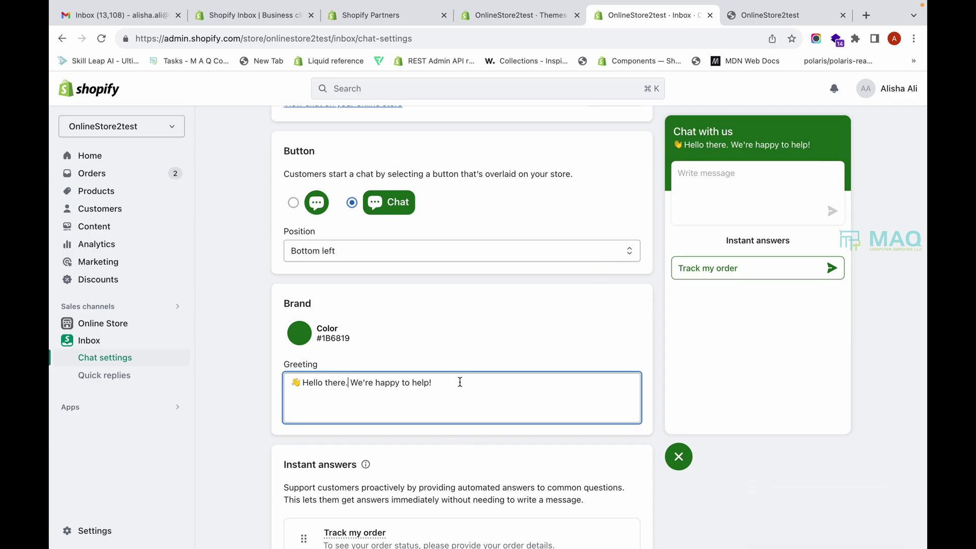
{"action": "scroll", "coordinate": [461, 381], "scroll_direction": "down", "scroll_amount": 2}
{"action": "scroll", "coordinate": [461, 381], "scroll_direction": "down", "scroll_amount": 2}
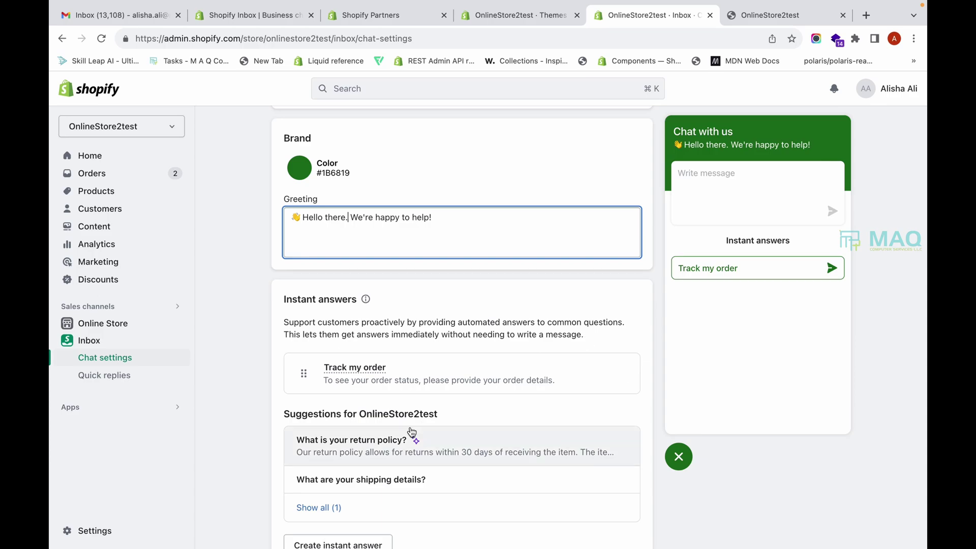
- Create an instant answer with the question 'Do you offer gift cards?'
{"action": "scroll", "coordinate": [412, 432], "scroll_direction": "down", "scroll_amount": 1}
{"action": "scroll", "coordinate": [412, 432], "scroll_direction": "down", "scroll_amount": 2}
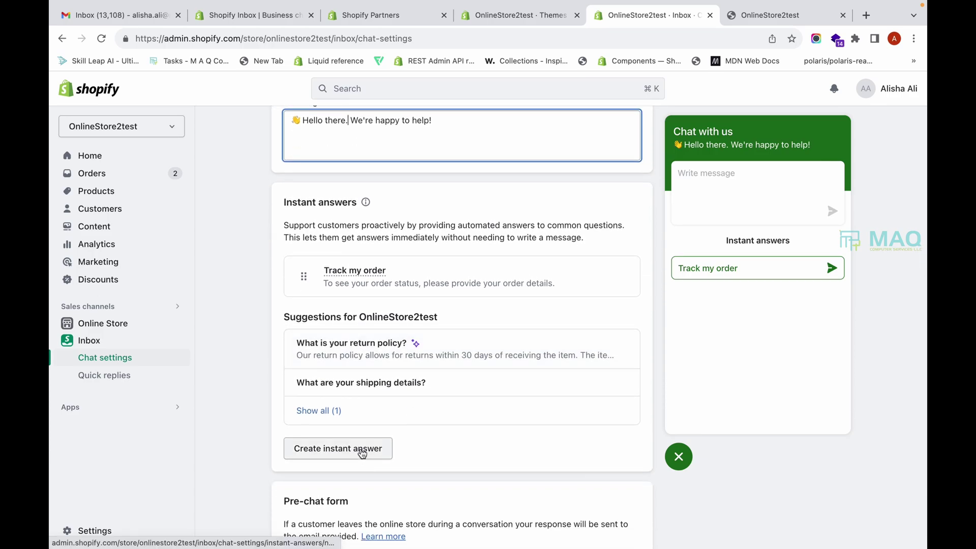
{"action": "left_click", "coordinate": [362, 451]}
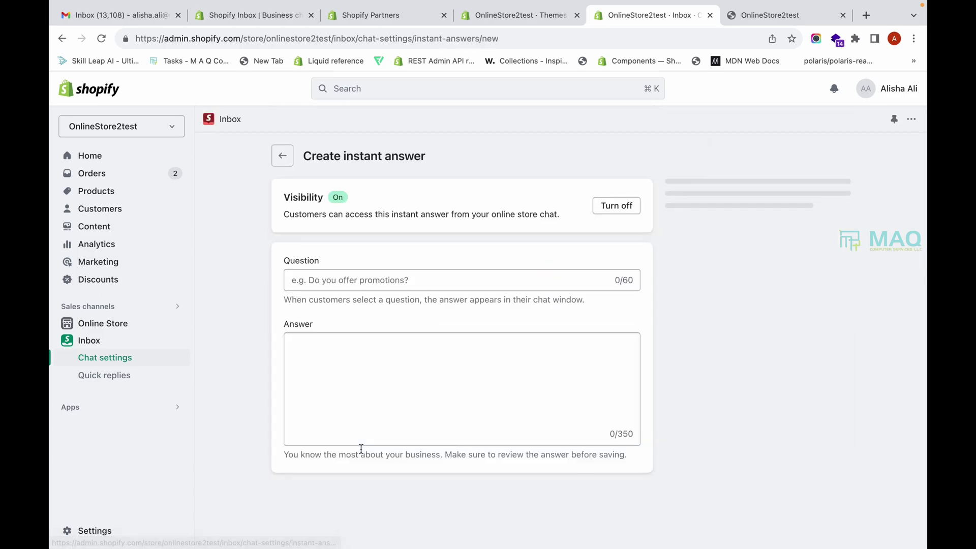
{"action": "left_click", "coordinate": [353, 283]}
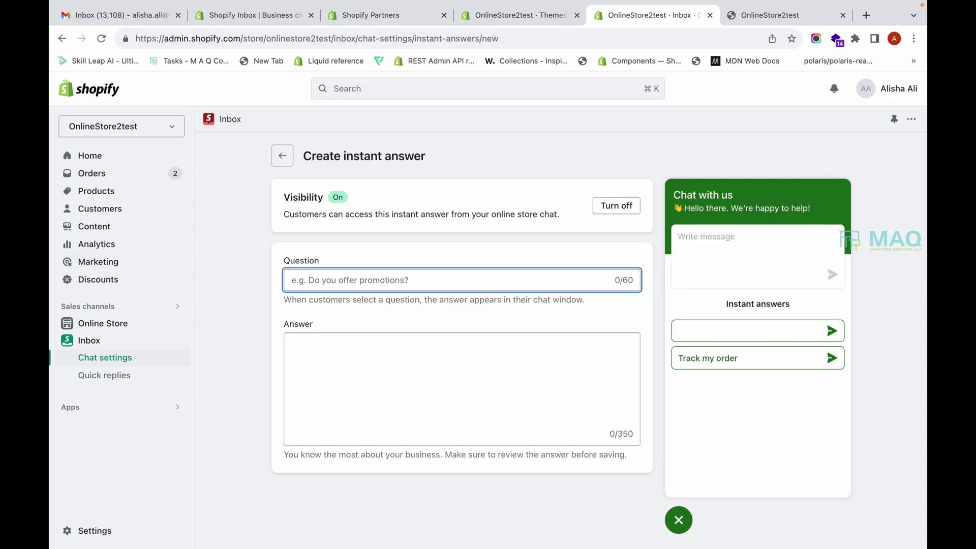
{"action": "type", "text": "Do you off"}
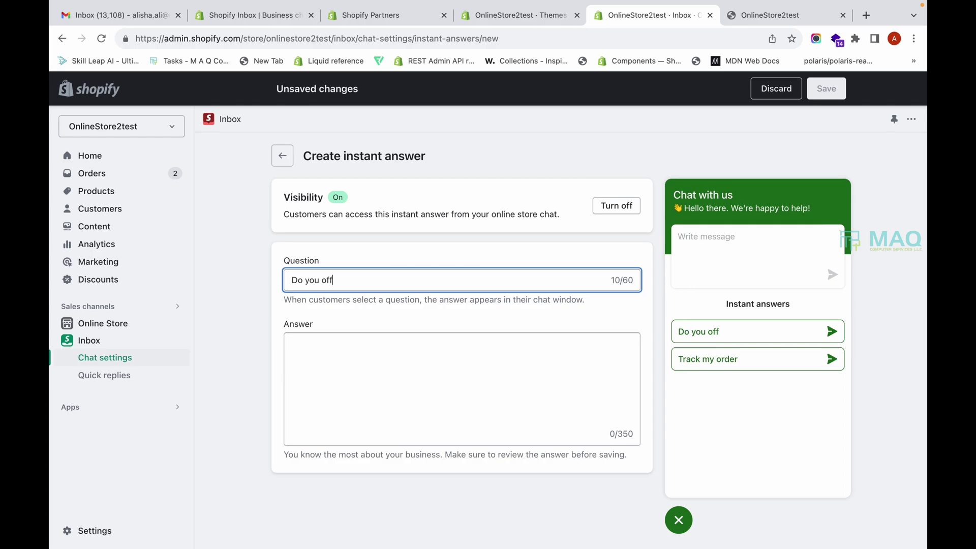
{"action": "type", "text": "er gify"}
{"action": "key", "text": "BackSpace"}
{"action": "type", "text": "tc"}
{"action": "key", "text": "BackSpace"}
{"action": "key", "text": "BackSpace"}
{"action": "type", "text": "cards"}
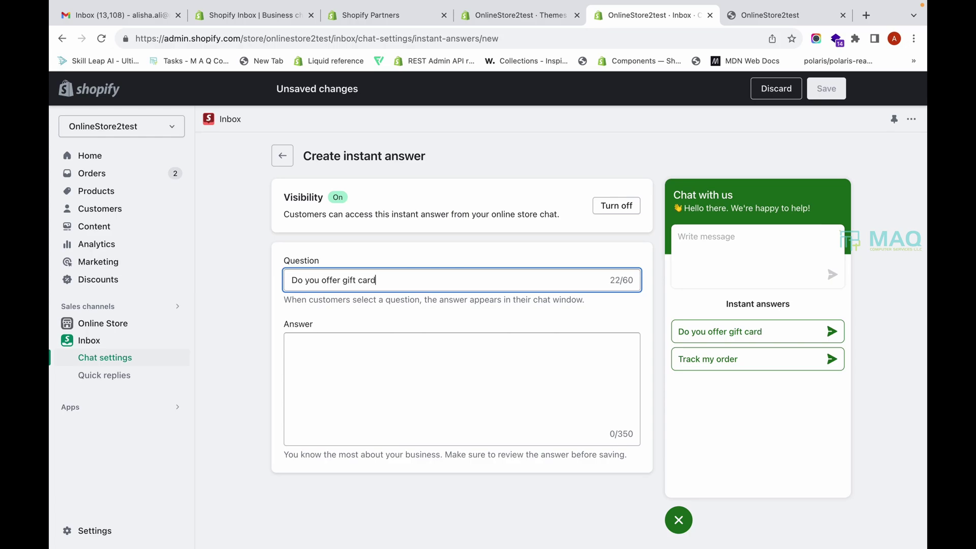
{"action": "type", "text": "?"}
{"action": "left_click", "coordinate": [345, 352]}
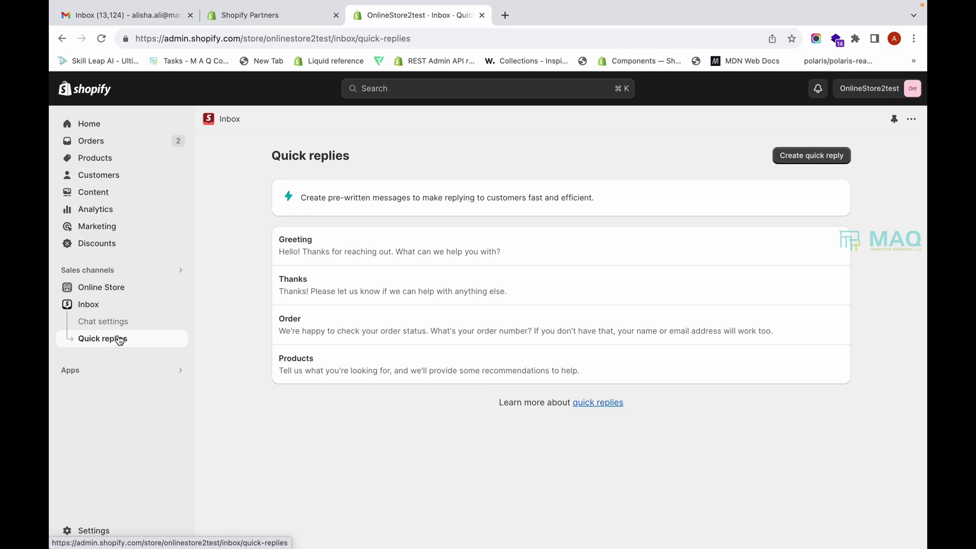
{"action": "left_click", "coordinate": [300, 253]}
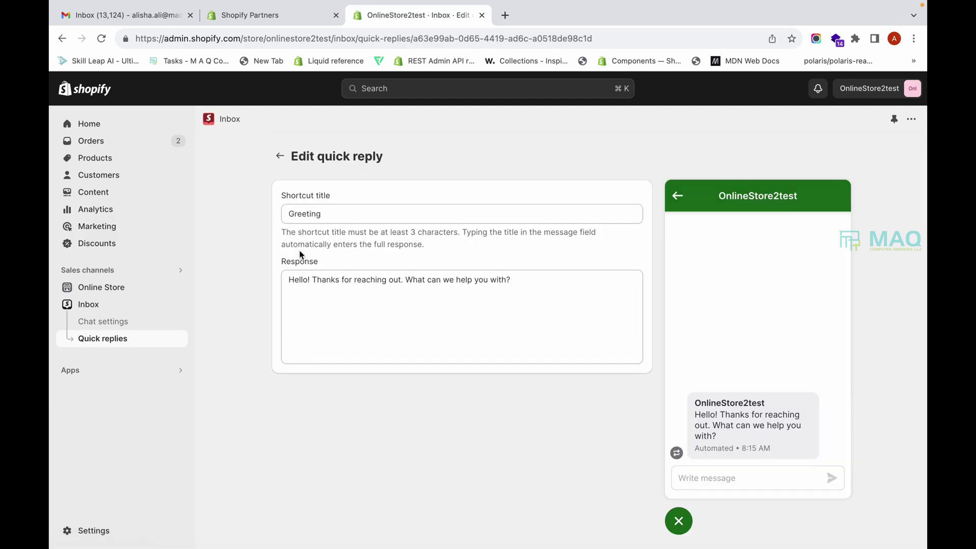
{"action": "double_click", "coordinate": [333, 214]}
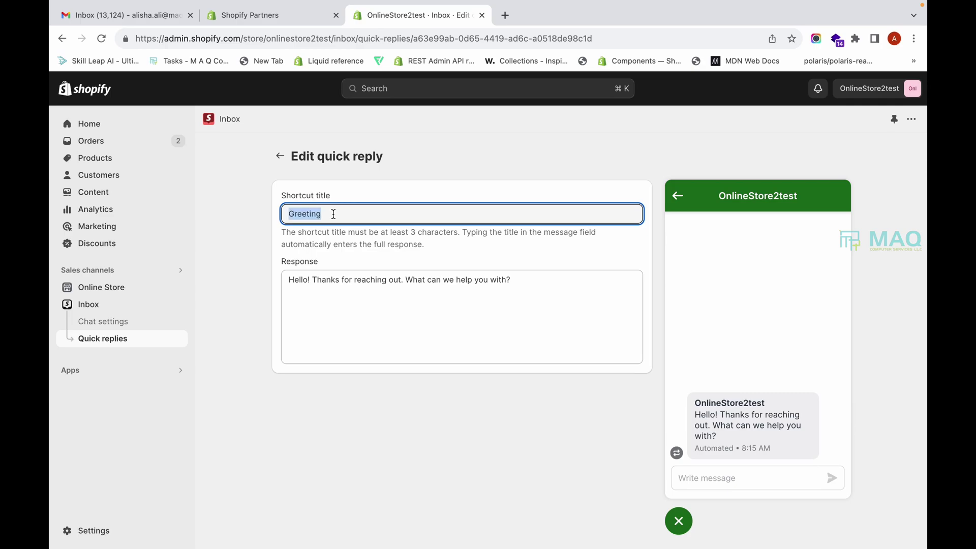
{"action": "triple_click", "coordinate": [364, 289]}
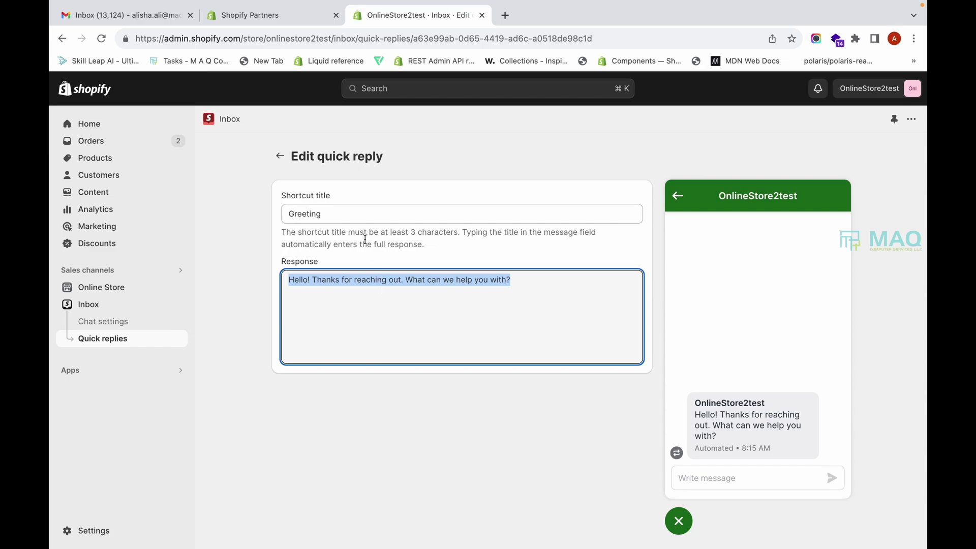
{"action": "double_click", "coordinate": [361, 211]}
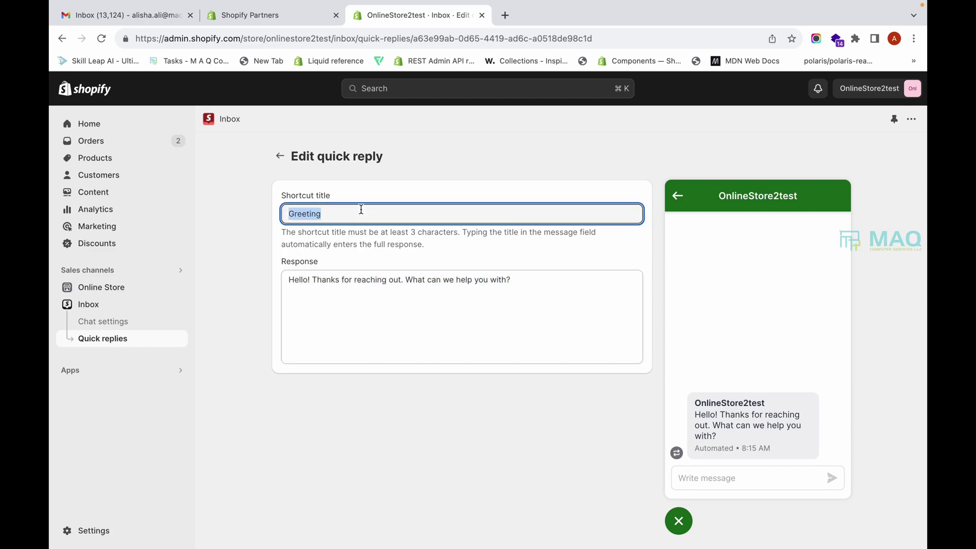
{"action": "left_click", "coordinate": [366, 286]}
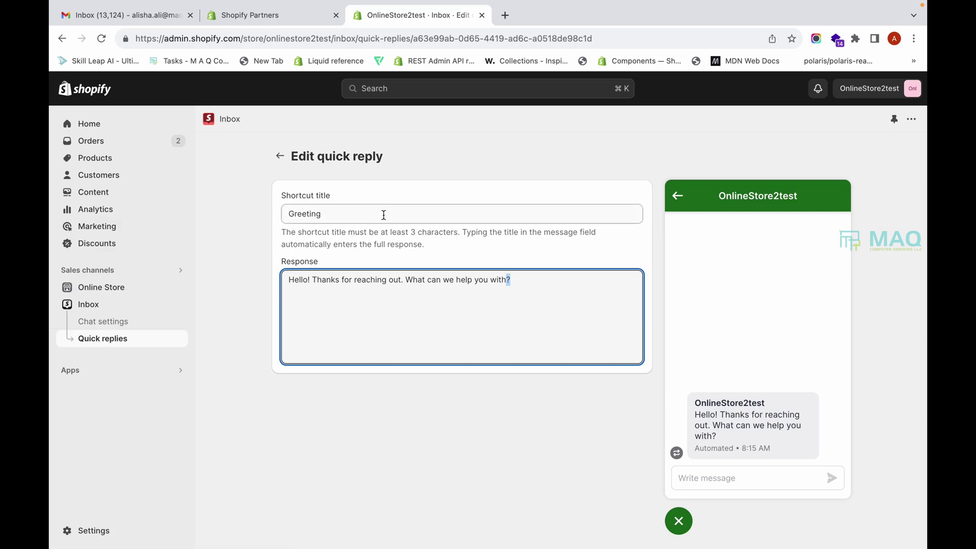
{"action": "left_click", "coordinate": [279, 156]}
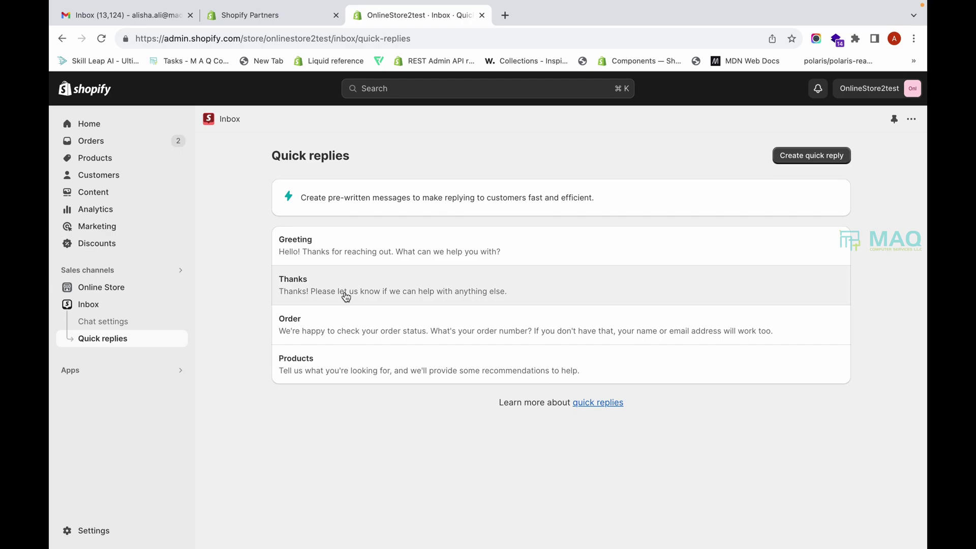
- Review the Thanks quick reply's title and response, then return to the quick replies list
{"action": "left_click", "coordinate": [297, 285]}
{"action": "left_click", "coordinate": [333, 216]}
{"action": "double_click", "coordinate": [333, 216]}
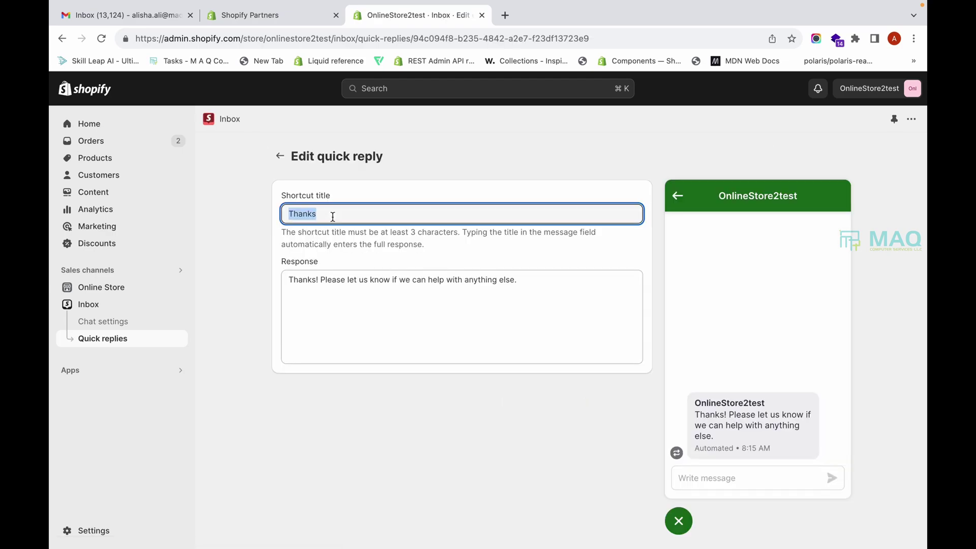
{"action": "double_click", "coordinate": [352, 279]}
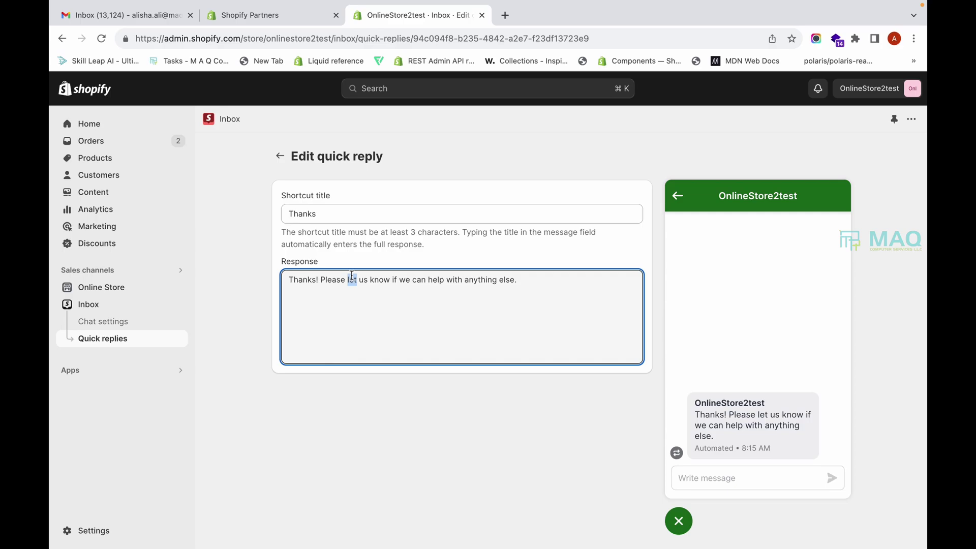
{"action": "left_click", "coordinate": [280, 156]}
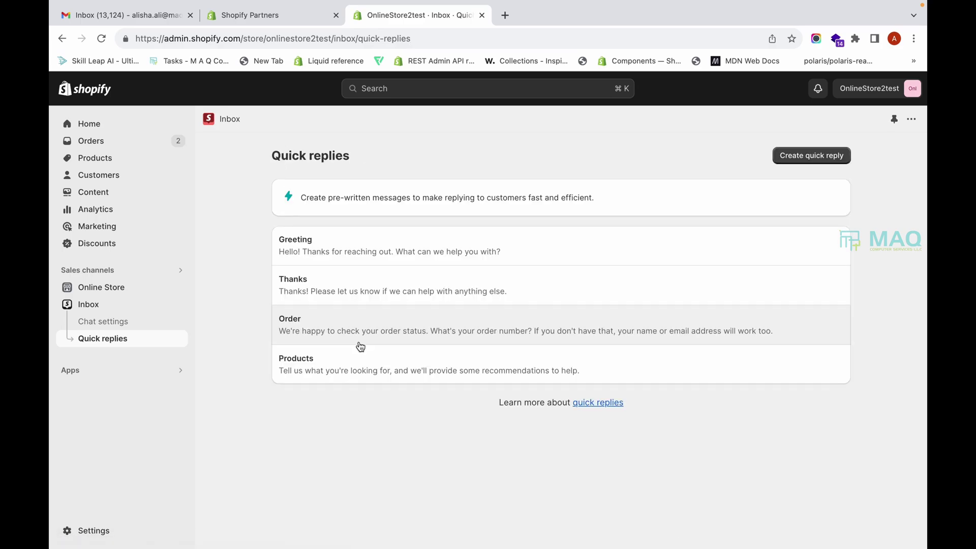